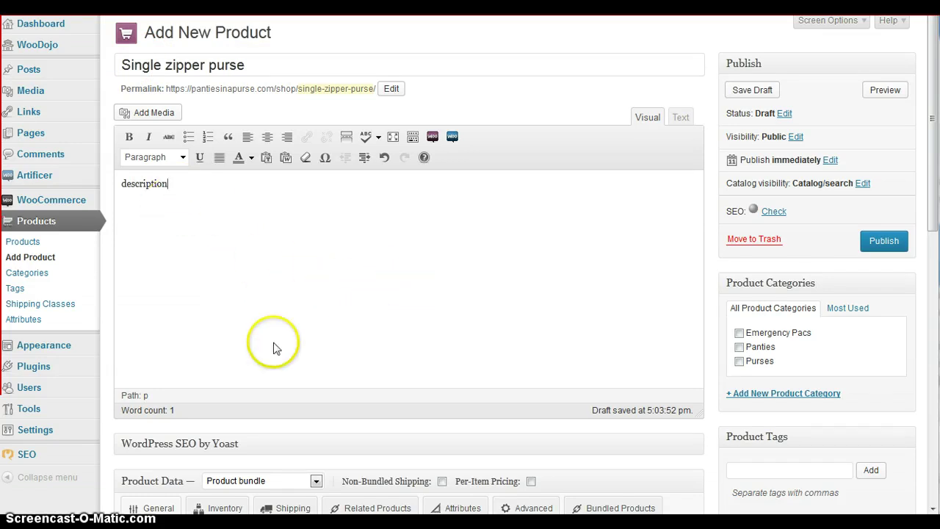
Step: Set the product type to Product bundle in Product Data
scroll(705, 420, "down", 3)
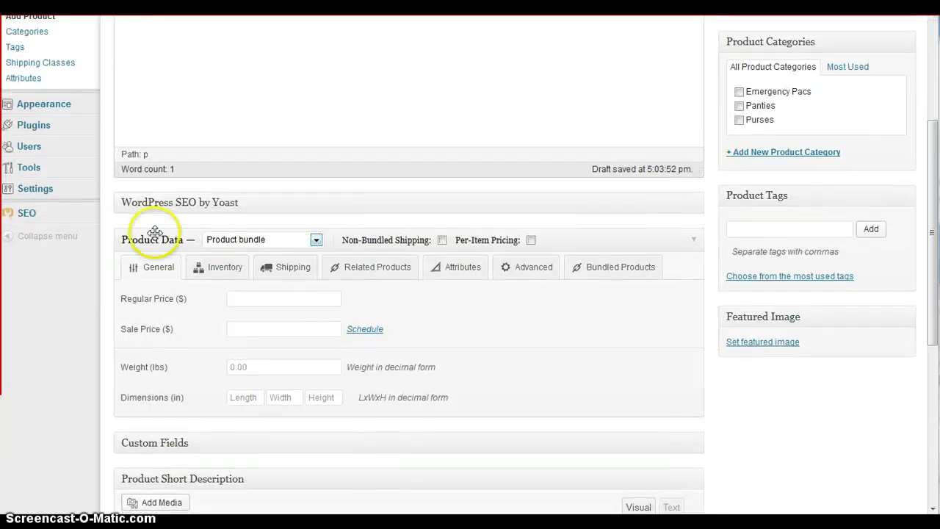
left_click(221, 240)
left_click(240, 307)
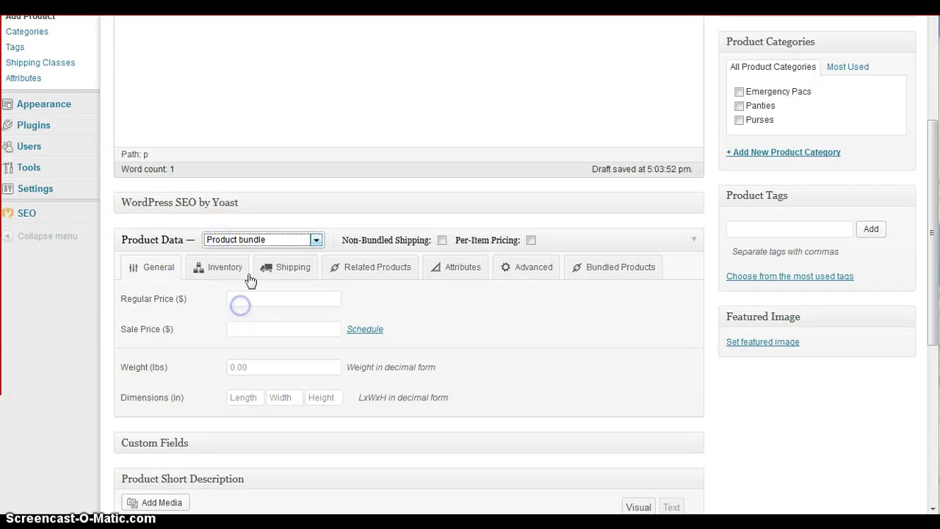
left_click(262, 241)
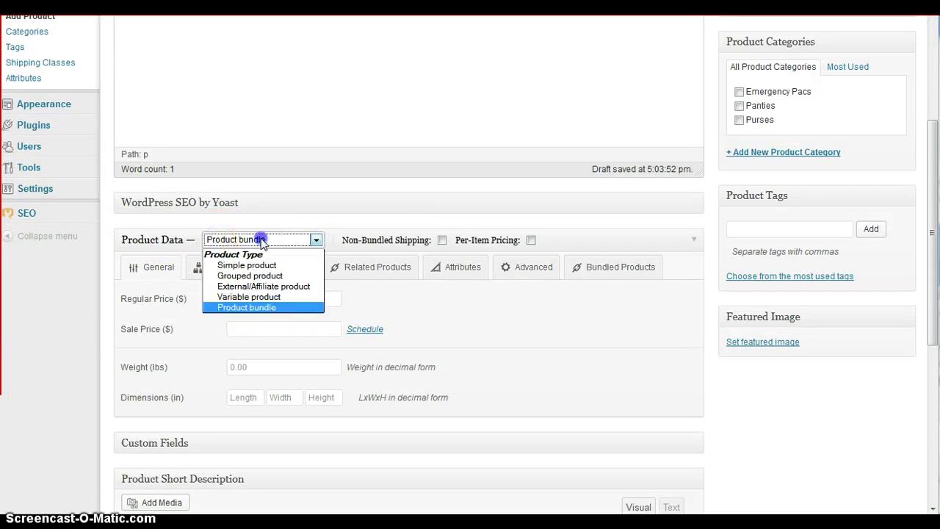
left_click(263, 307)
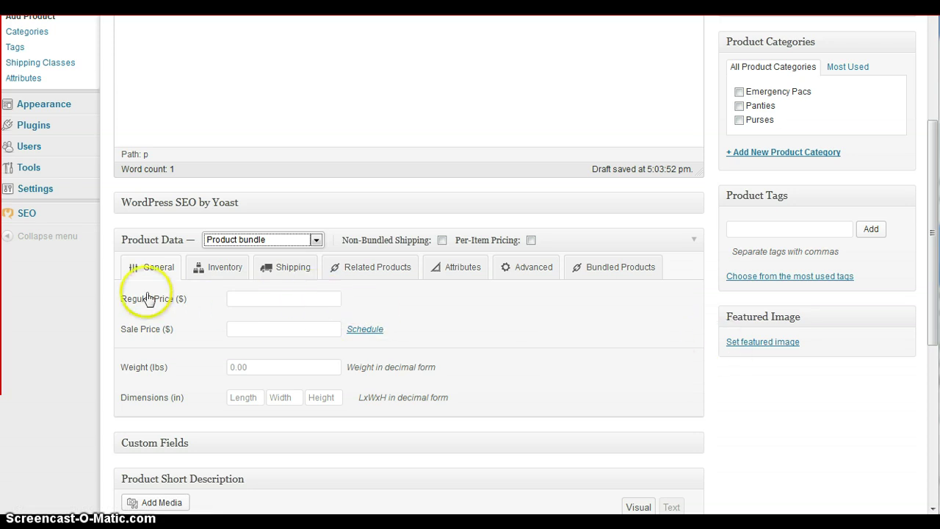
Step: Enter a regular price of 14.99, leaving the sale price empty
left_click(246, 298)
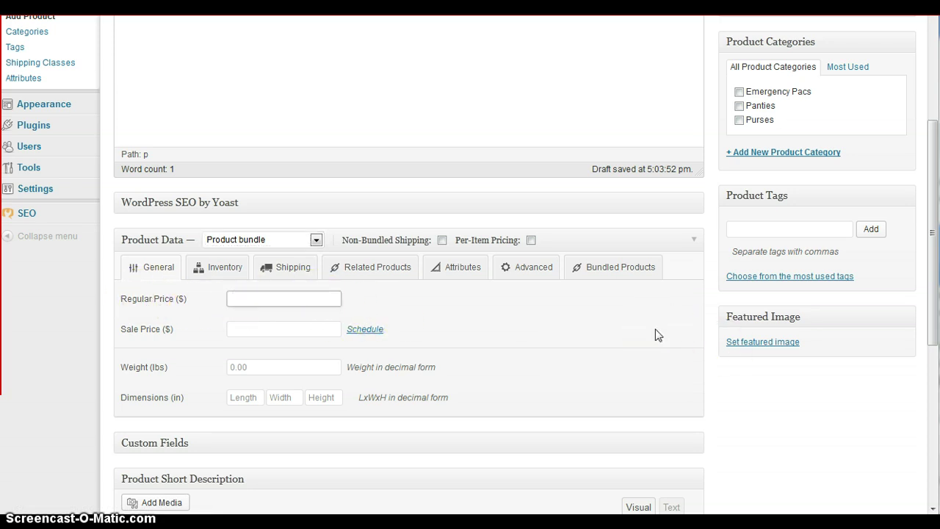
type("1")
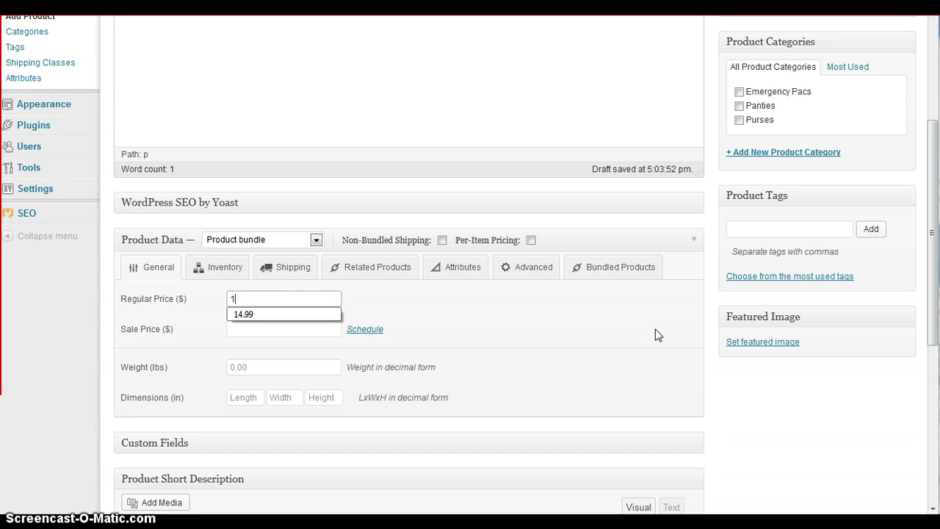
type("4.99")
left_click(454, 298)
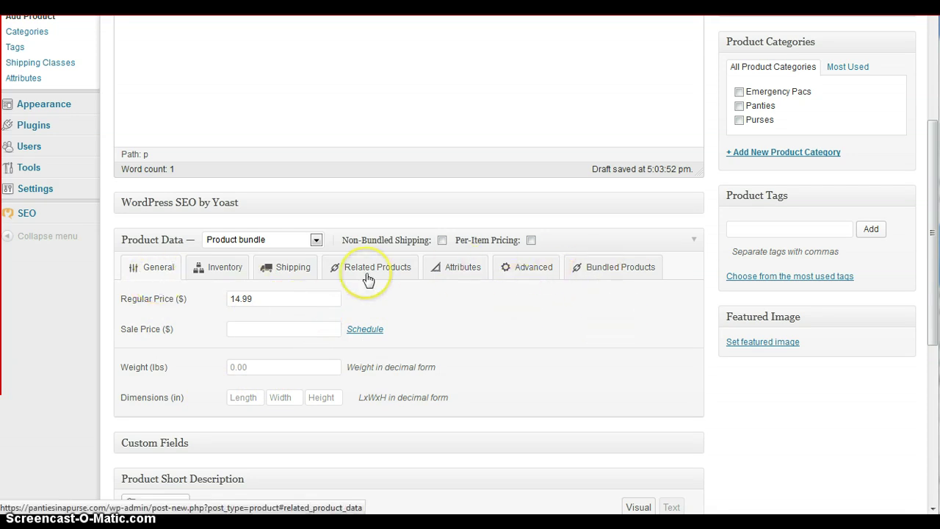
Step: Add Emergency Pac – #99 and Hipster Panties – #101 as bundled products
left_click(619, 269)
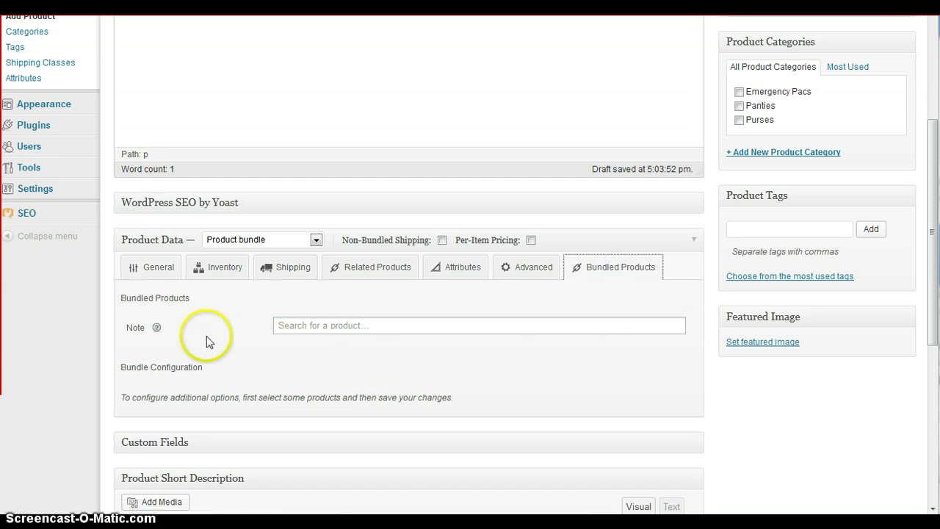
left_click(321, 325)
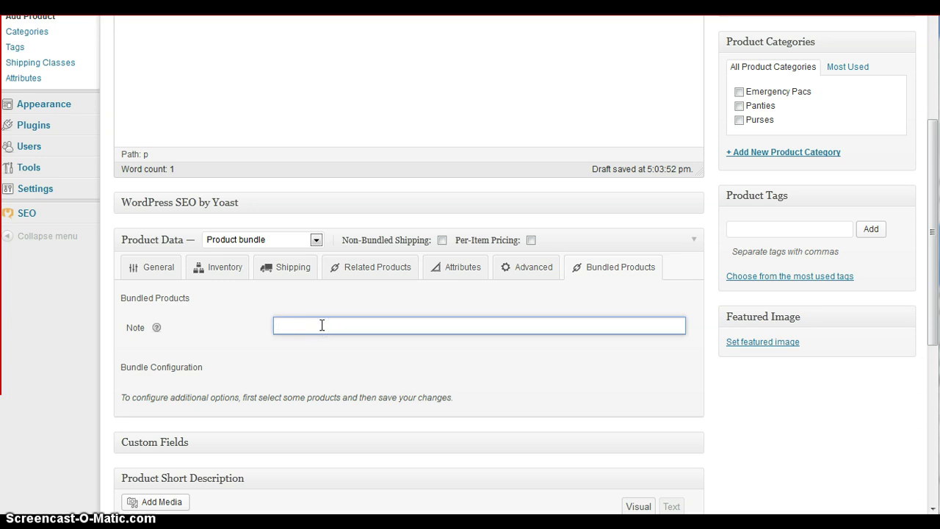
type("eml")
type("r")
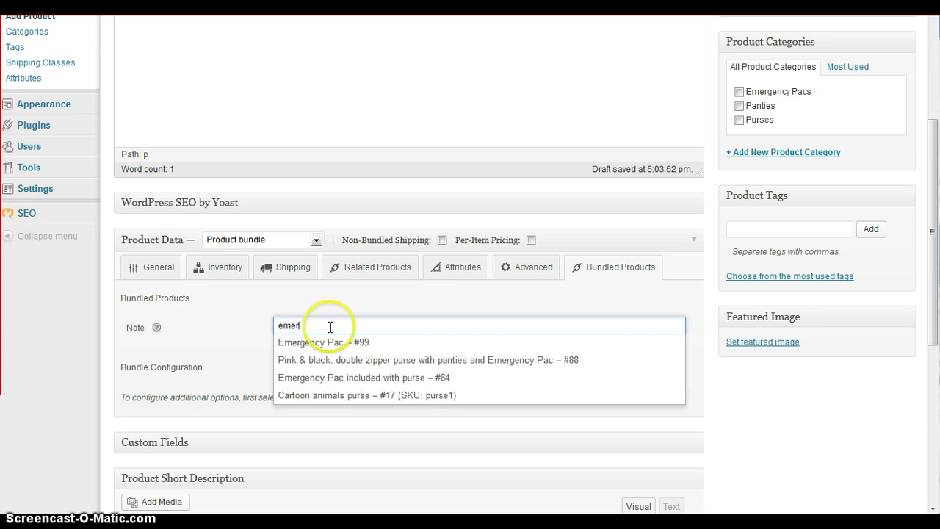
left_click(381, 345)
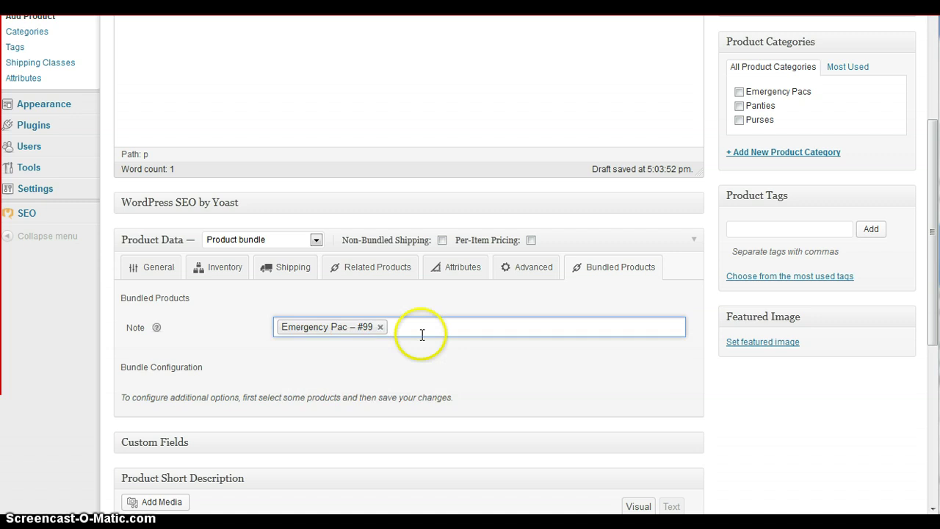
left_click(433, 325)
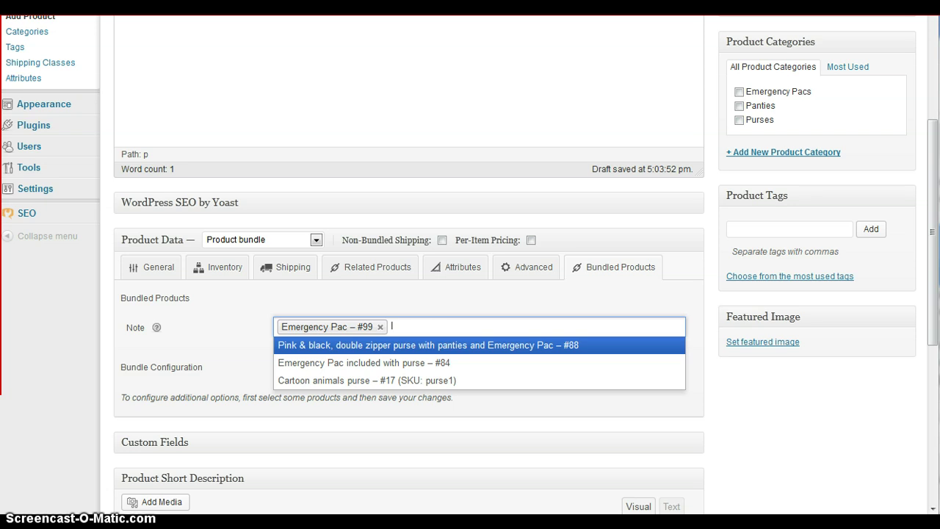
type("hip")
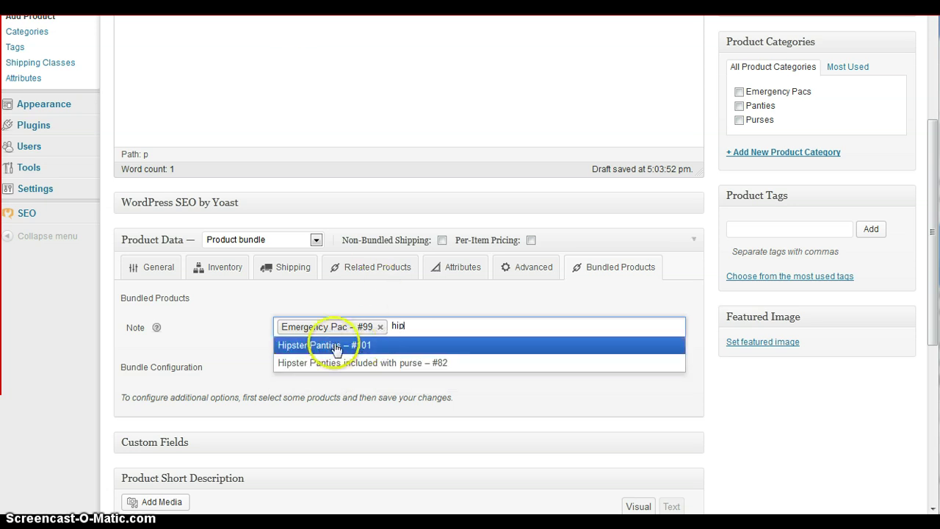
left_click(361, 337)
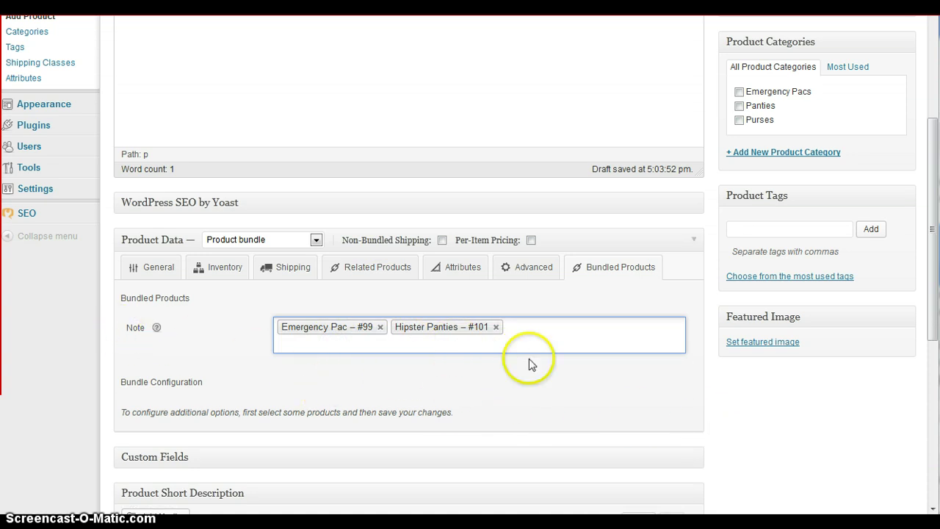
scroll(723, 408, "up", 4)
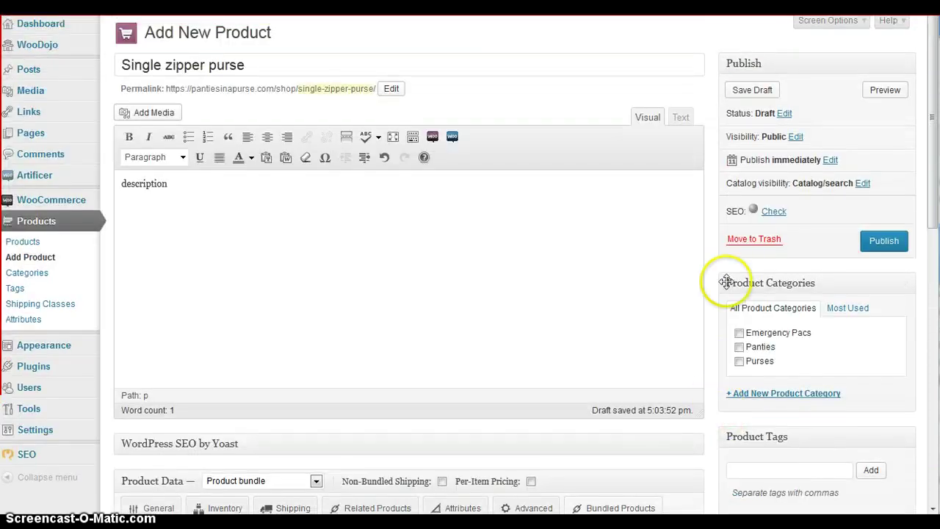
Step: Save the product as a draft so the Bundle Configuration settings appear
left_click(760, 90)
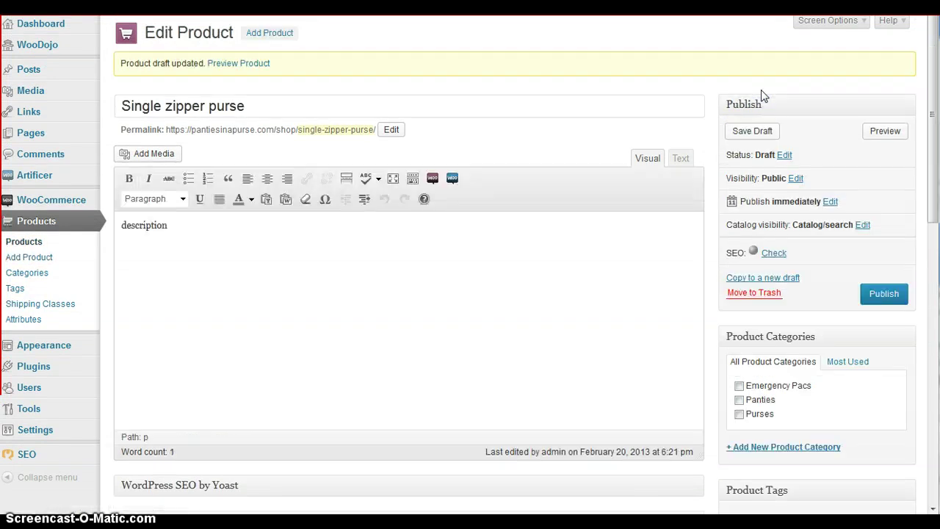
left_click(703, 323)
scroll(704, 323, "down", 6)
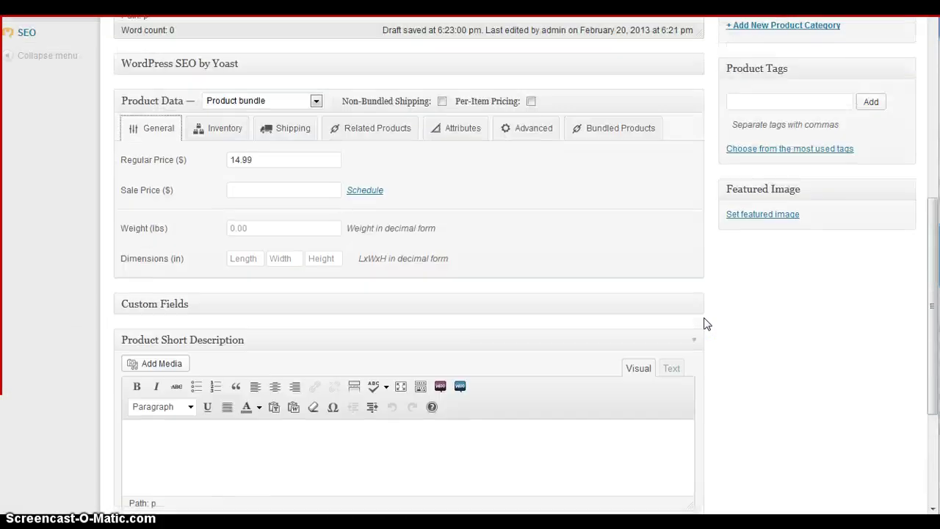
scroll(704, 323, "up", 2)
Step: Keep Emergency Pac visible on the storefront in Bundle Configuration
left_click(623, 228)
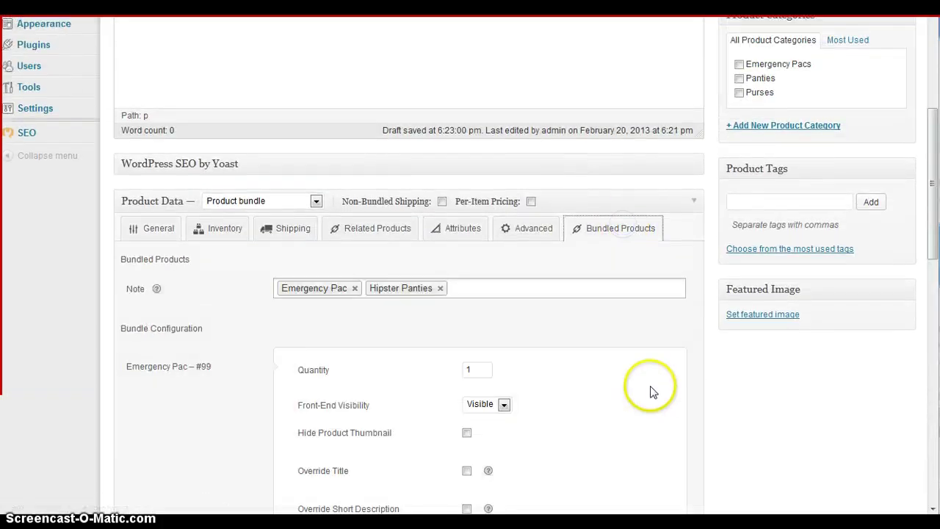
scroll(245, 377, "down", 3)
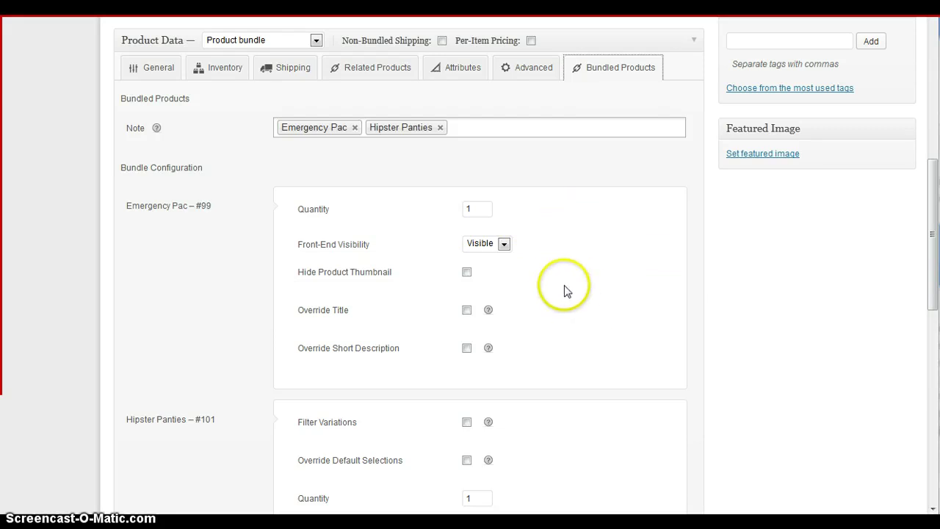
scroll(577, 305, "down", 1)
scroll(577, 304, "down", 2)
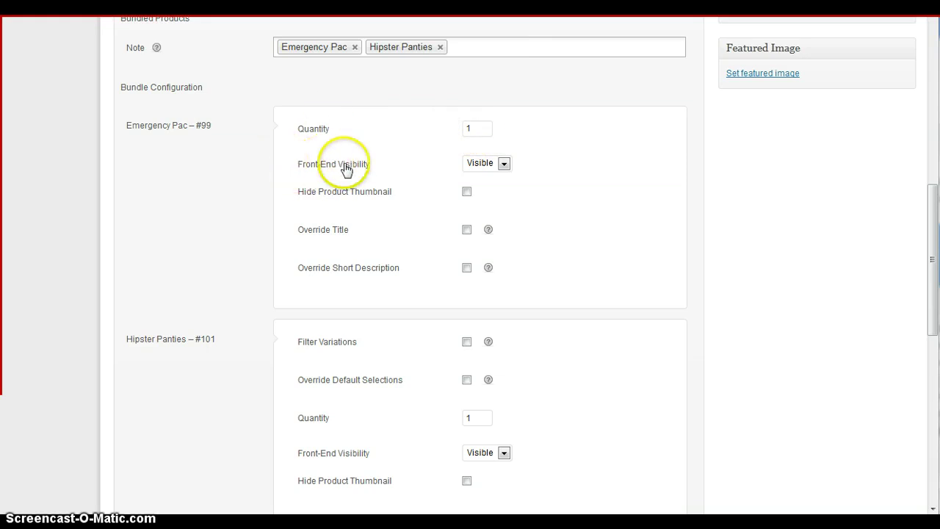
left_click(503, 163)
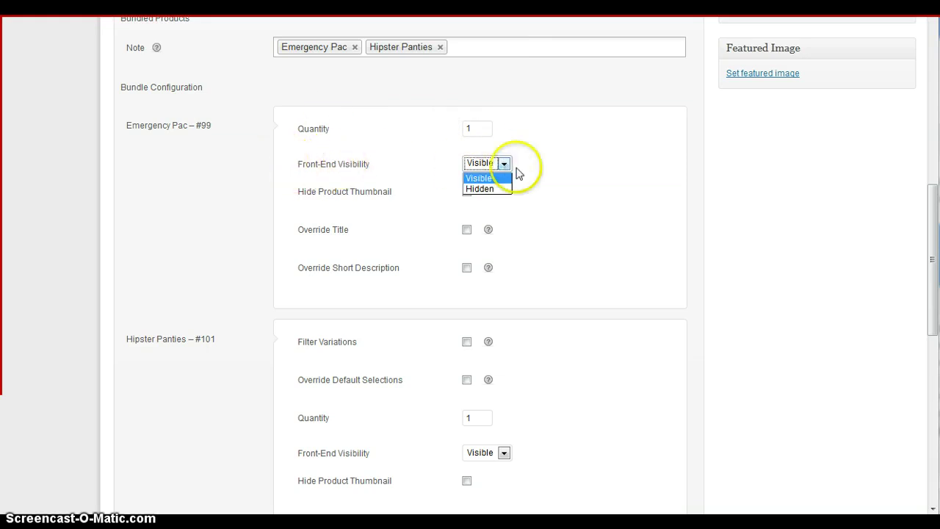
left_click(518, 173)
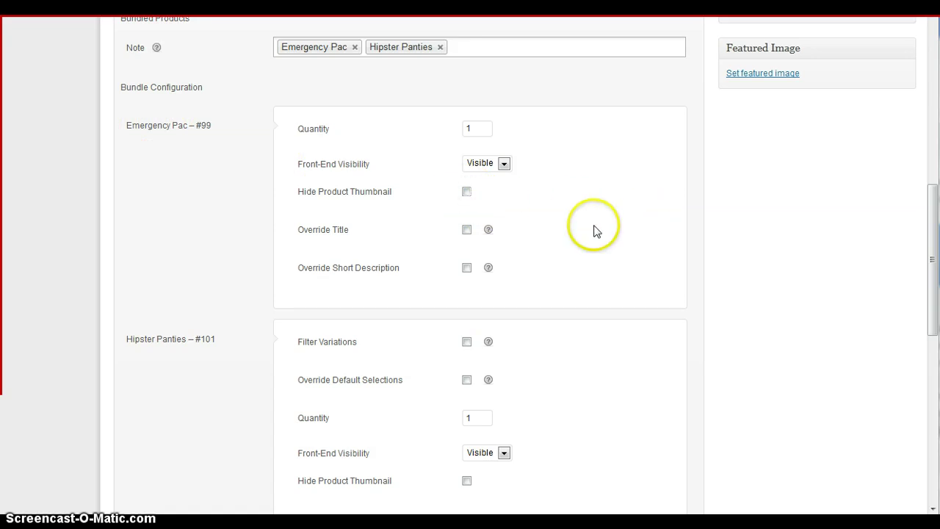
Step: Leave Emergency Pac's title and short description overrides unchecked
left_click(466, 230)
left_click(466, 230)
left_click(466, 268)
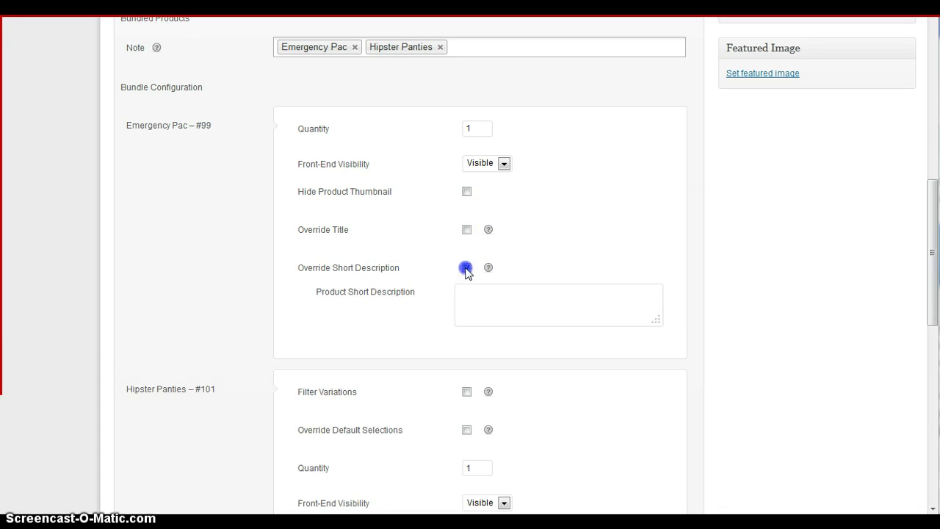
left_click(466, 268)
scroll(642, 374, "down", 3)
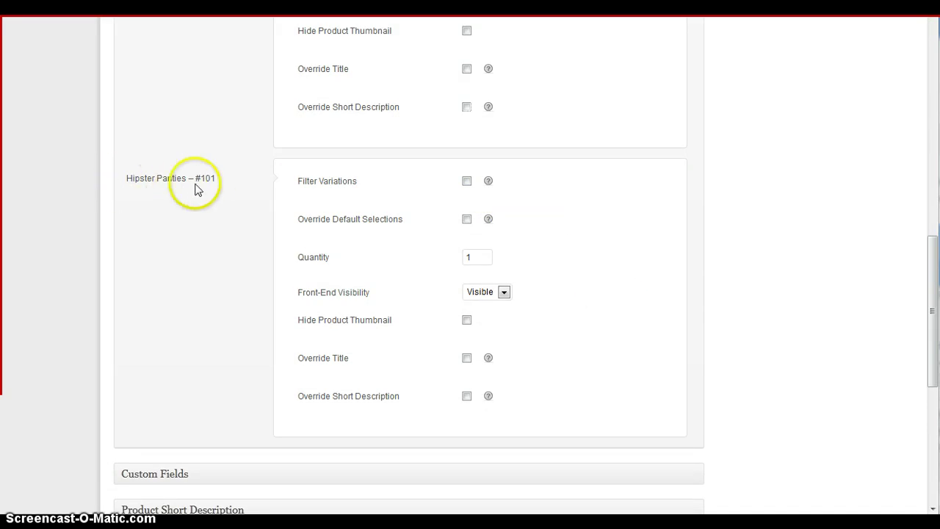
left_click(467, 180)
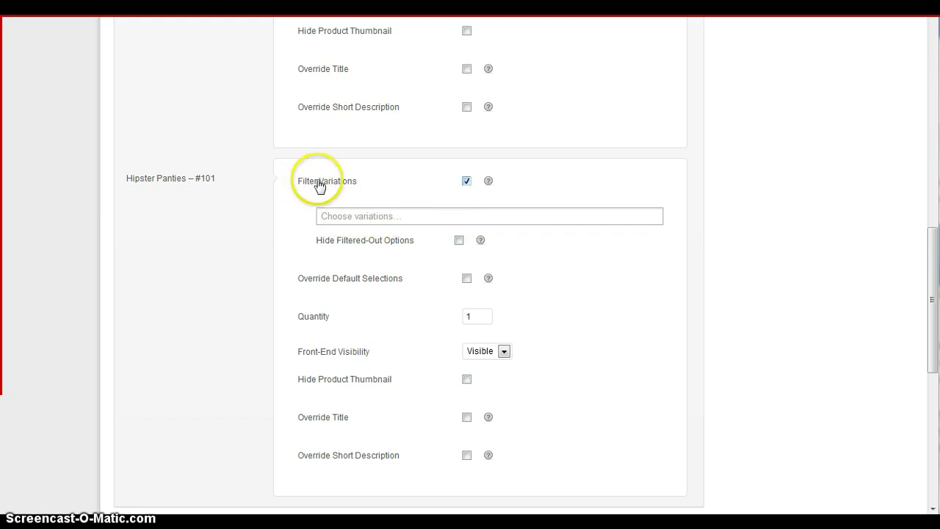
left_click(466, 181)
left_click(466, 219)
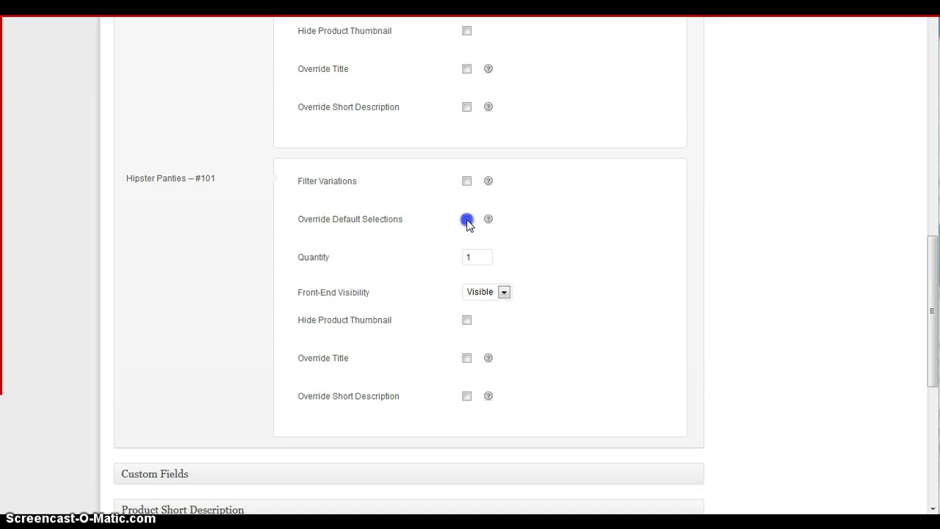
left_click(416, 252)
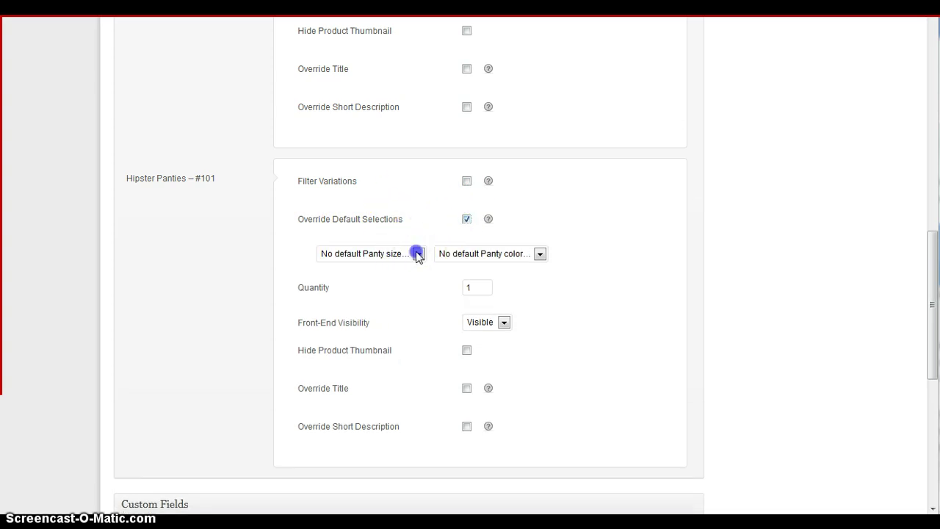
left_click(363, 283)
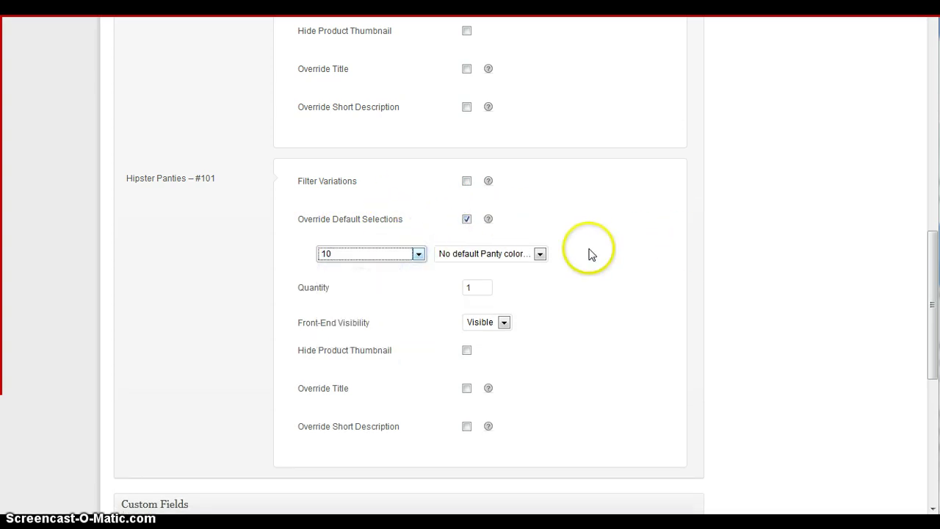
left_click(466, 219)
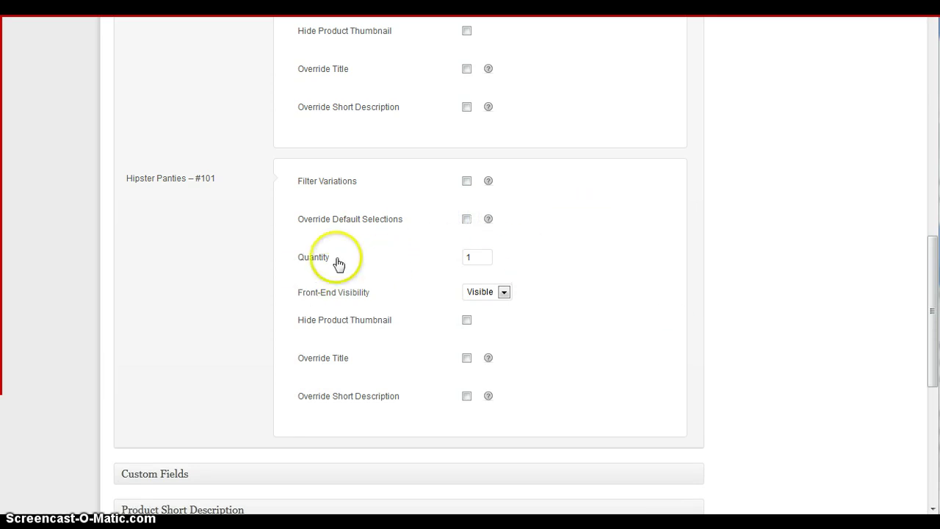
scroll(609, 254, "up", 4)
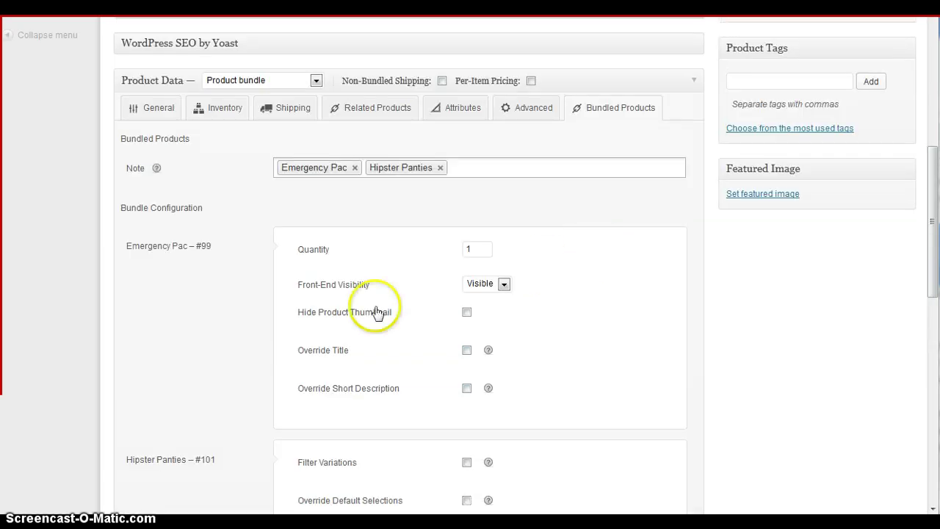
scroll(615, 309, "down", 5)
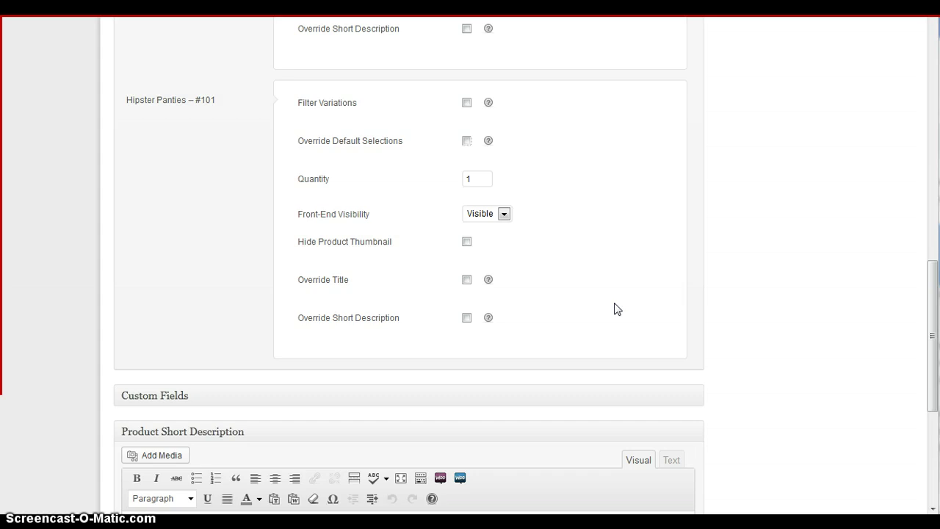
scroll(617, 309, "down", 1)
Step: Select the old gibberish Product Short Description text to replace it with 'description'
scroll(616, 309, "down", 3)
left_click(349, 268)
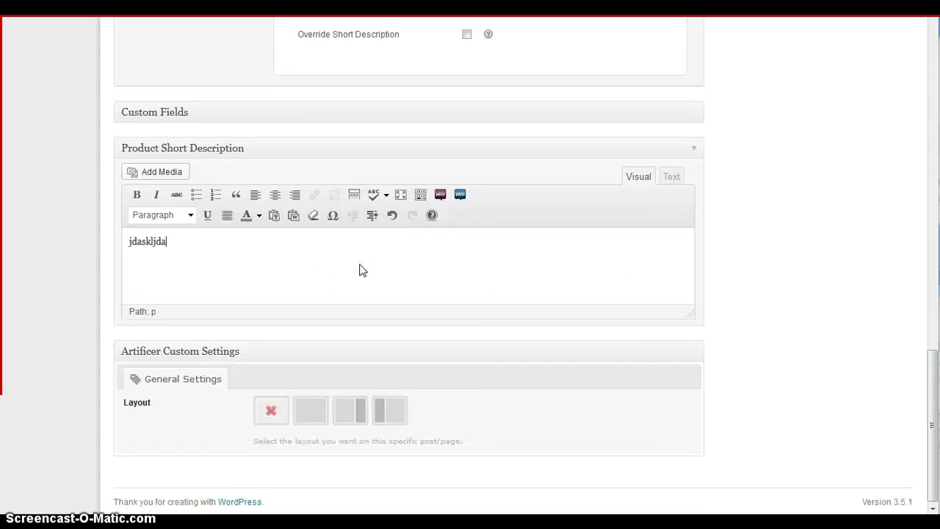
left_click_drag(262, 256, 89, 235)
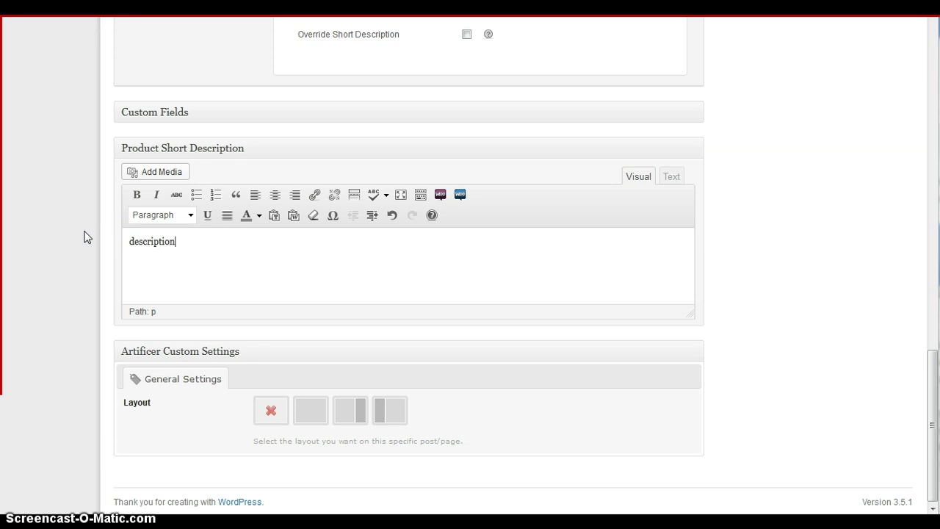
Step: Set catalog visibility to Featured and assign the product to the Purses category
scroll(697, 386, "up", 10)
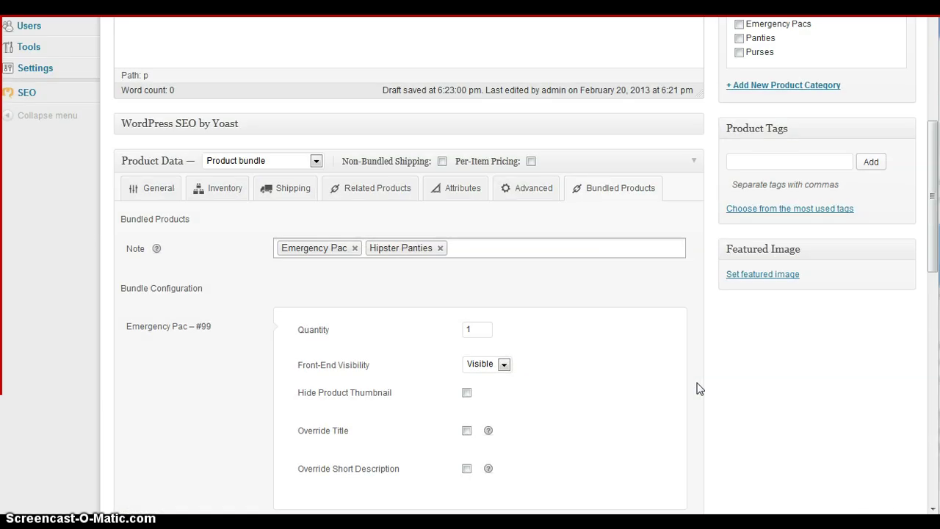
scroll(697, 386, "up", 5)
left_click(701, 231)
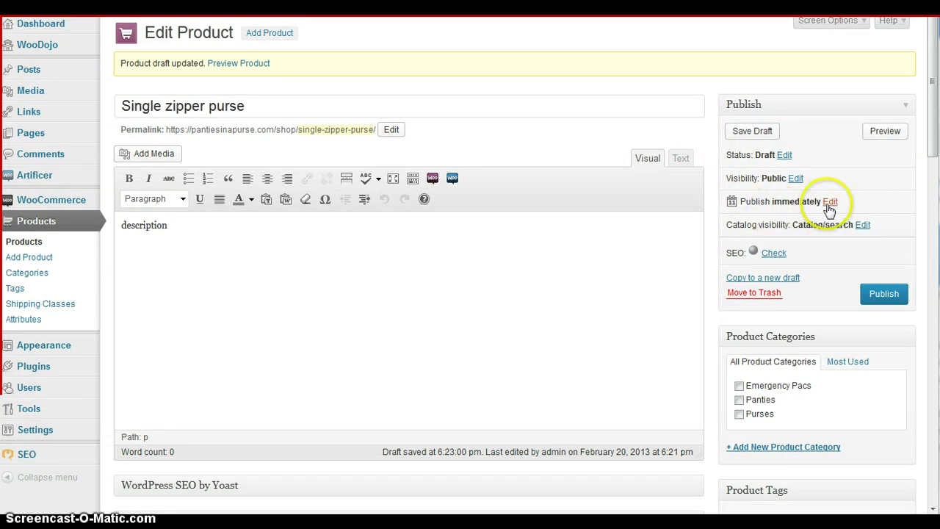
left_click(861, 225)
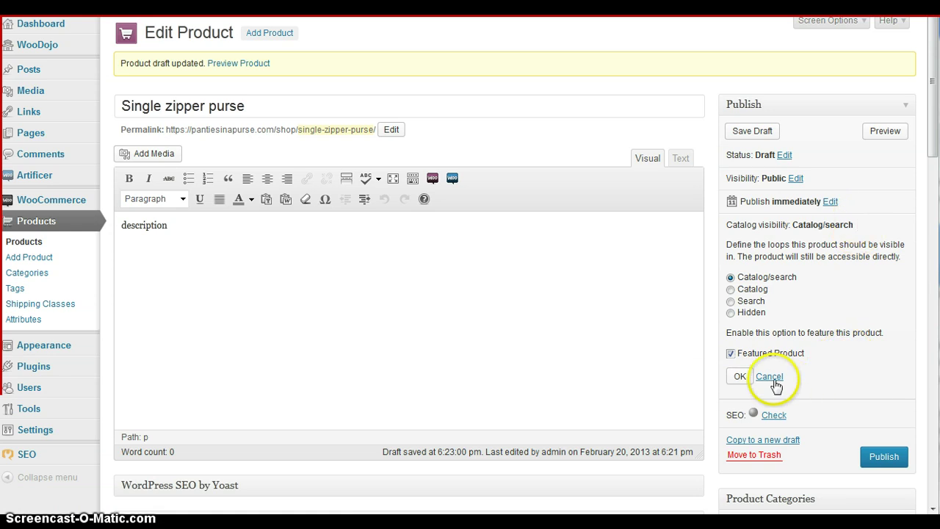
left_click(740, 376)
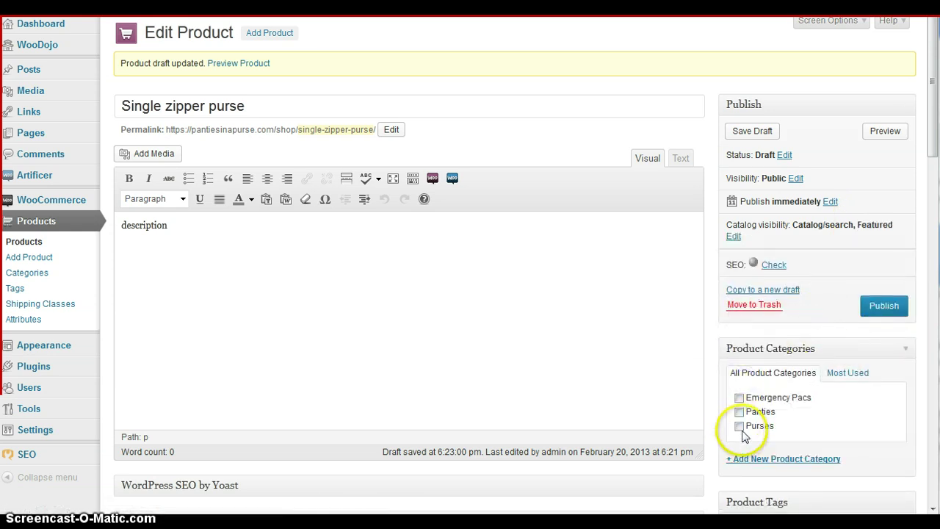
scroll(844, 430, "down", 4)
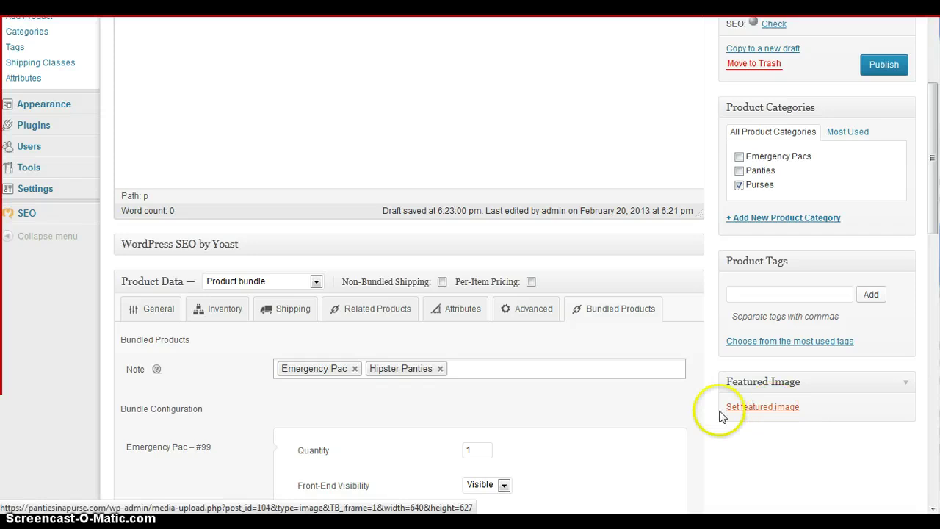
Step: Upload resize\animal.jpg, retitle it 'Single zipper', and set it as the featured image
left_click(769, 408)
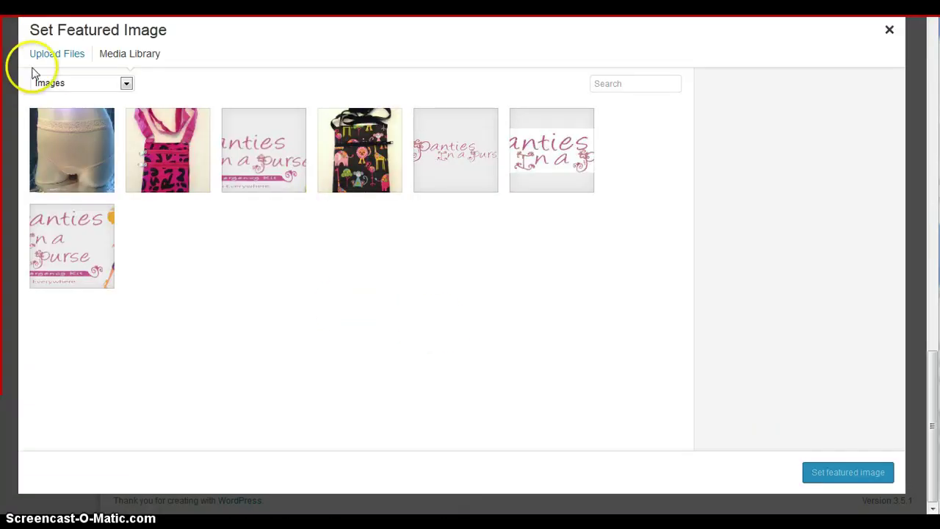
left_click(54, 58)
left_click(474, 285)
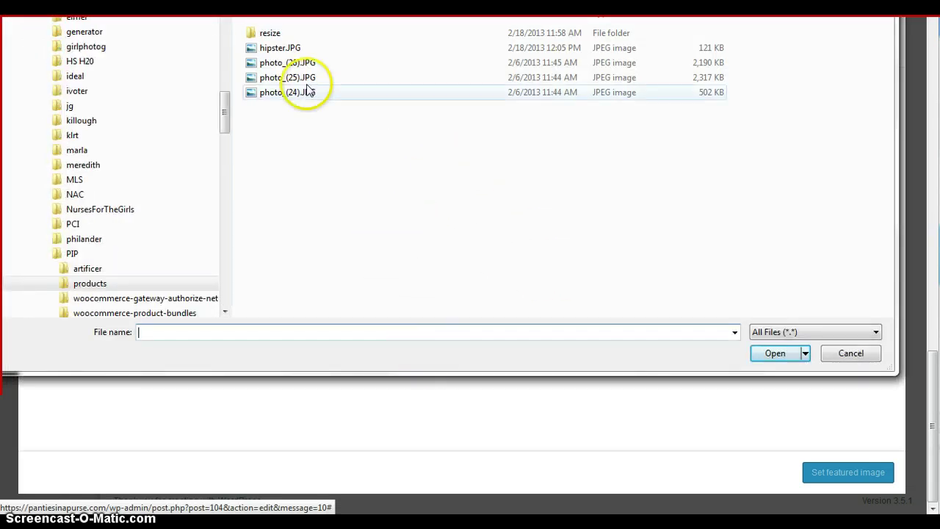
double_click(269, 37)
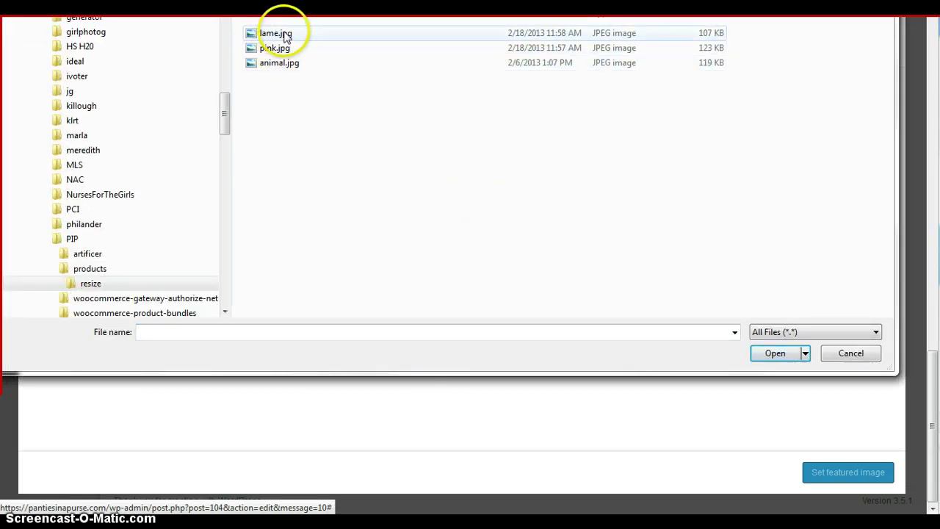
double_click(285, 64)
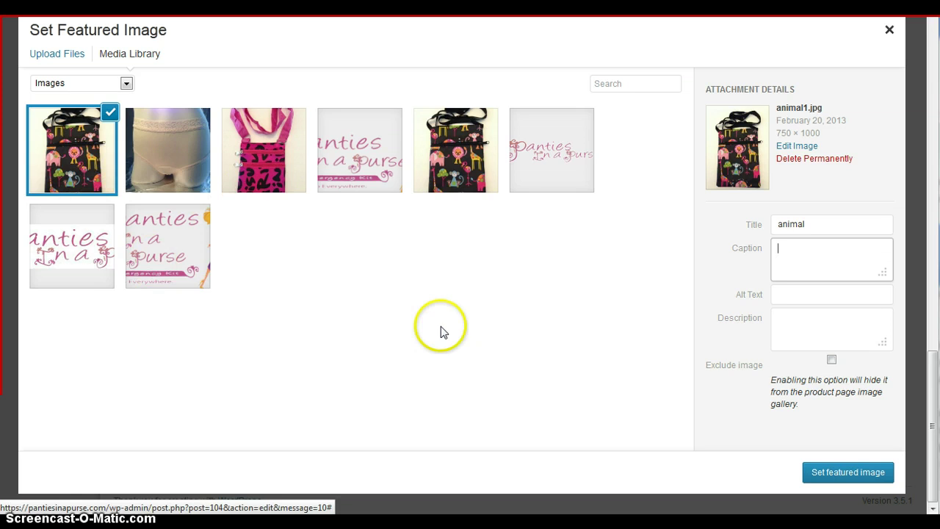
left_click_drag(815, 224, 708, 213)
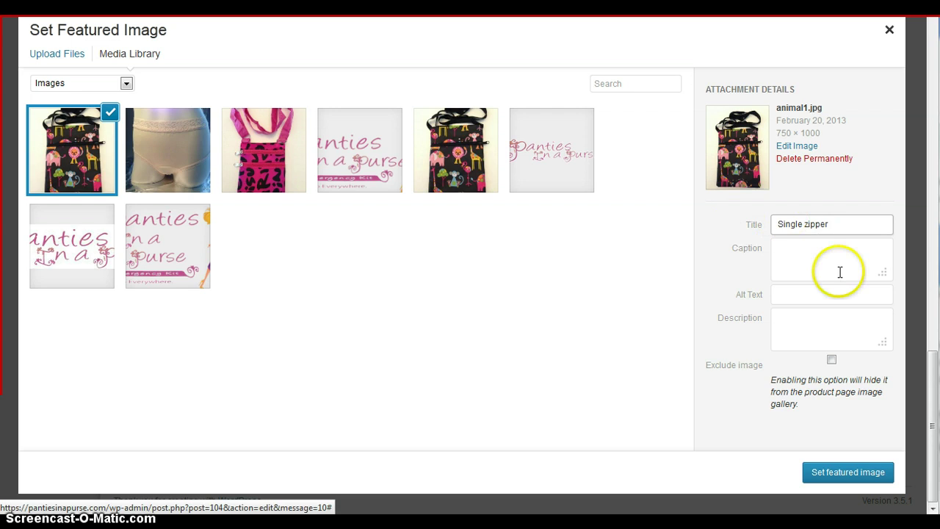
left_click(849, 475)
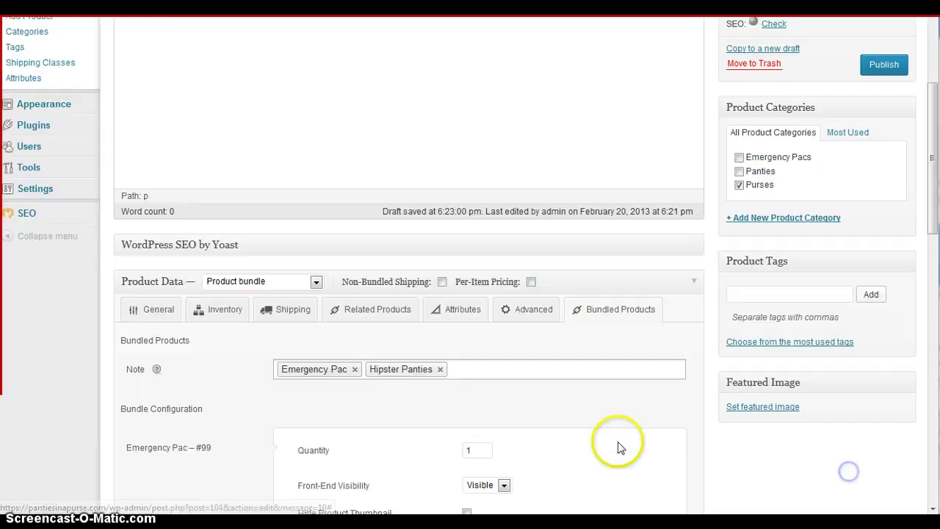
scroll(896, 408, "down", 4)
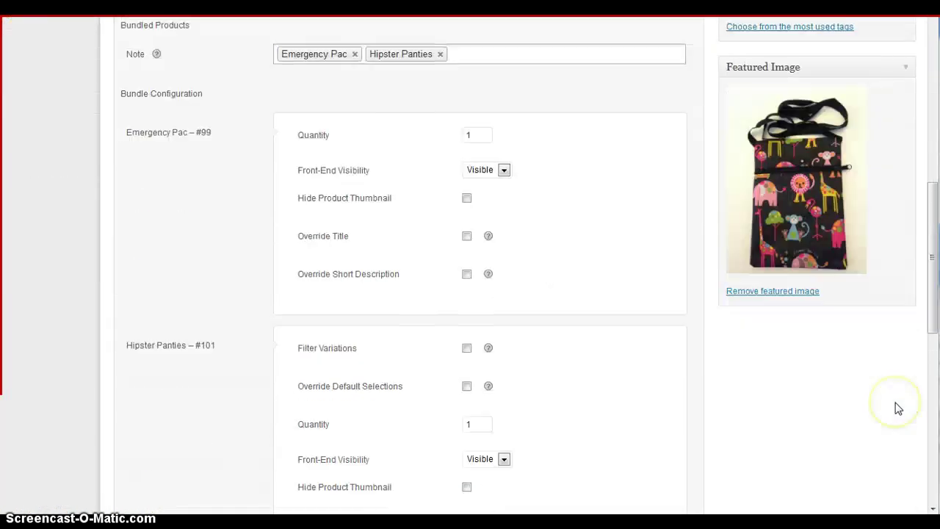
scroll(896, 407, "up", 8)
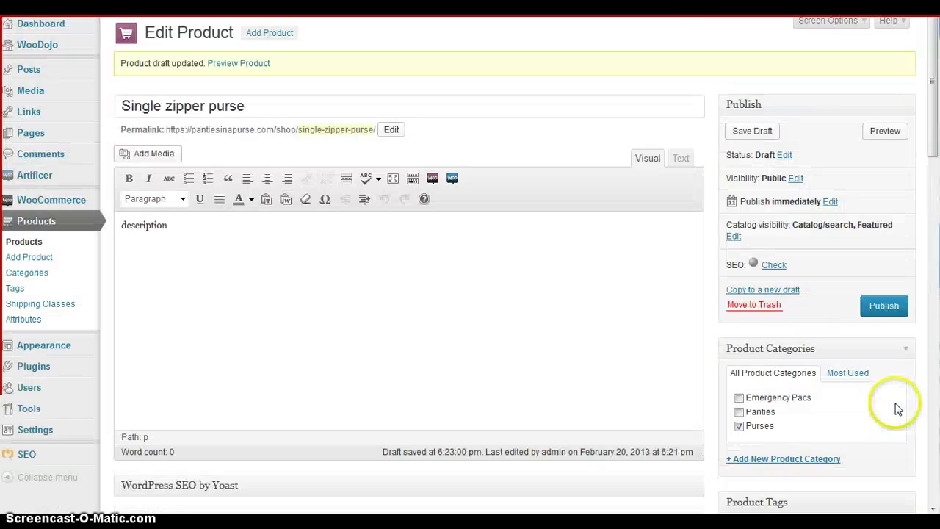
left_click(885, 131)
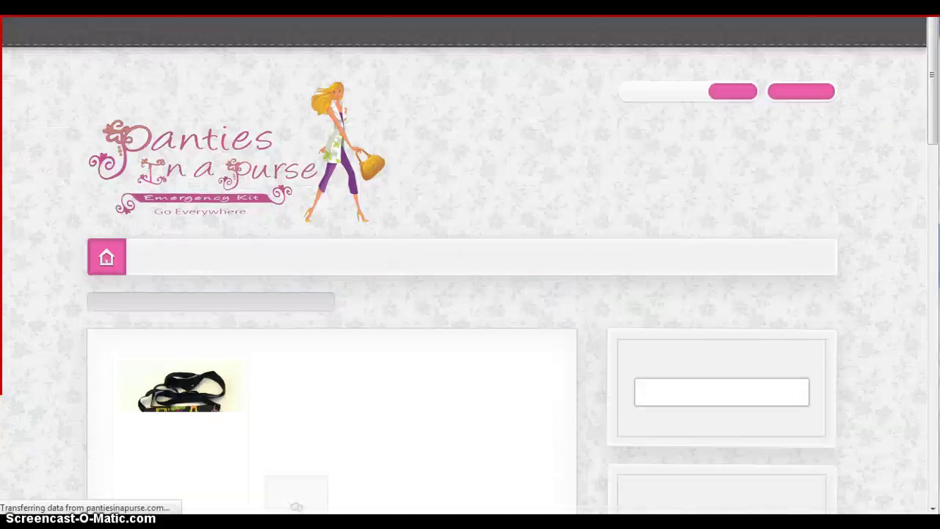
scroll(497, 346, "down", 3)
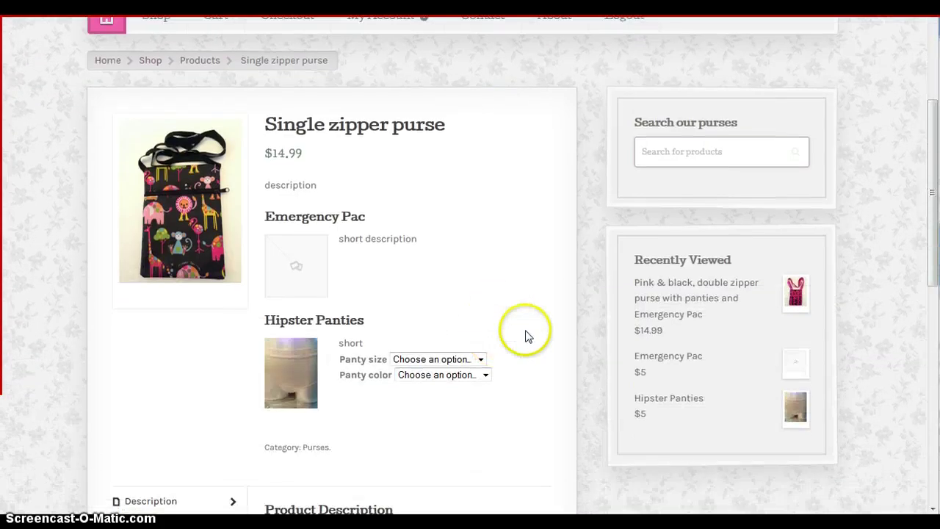
scroll(524, 336, "down", 2)
scroll(541, 330, "up", 1)
scroll(541, 330, "up", 1)
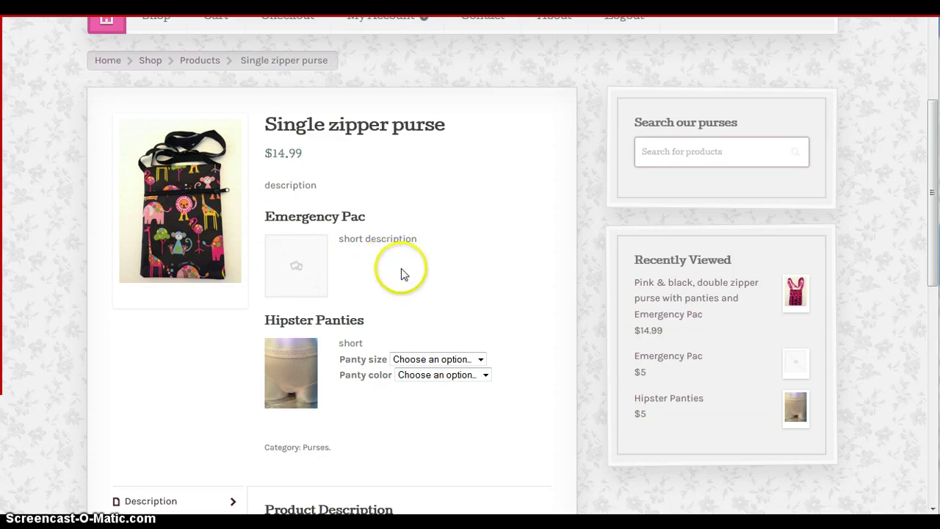
left_click(471, 359)
left_click(471, 359)
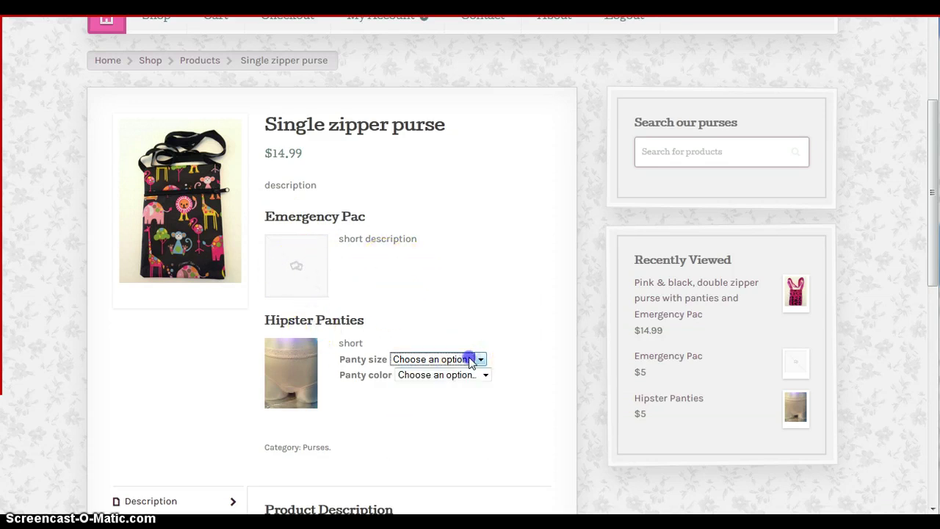
left_click(459, 374)
left_click(459, 374)
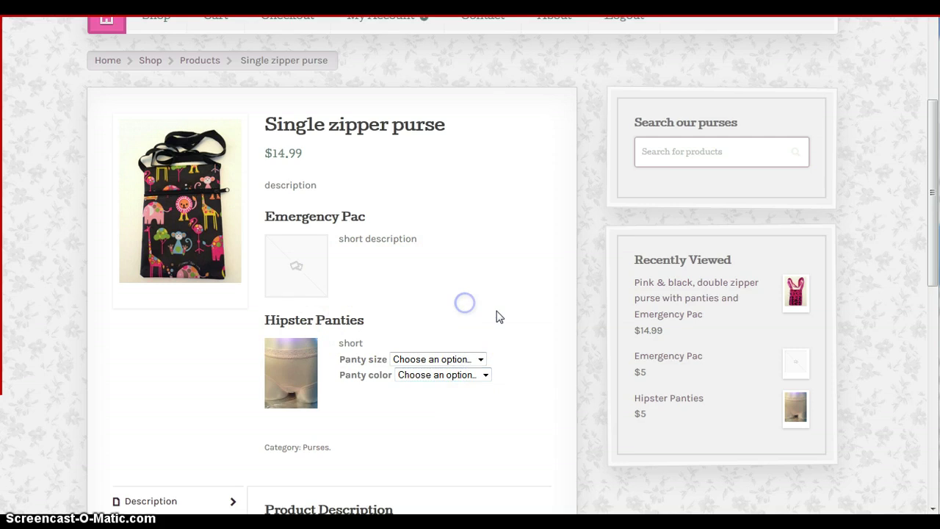
scroll(497, 316, "up", 3)
left_click(323, 25)
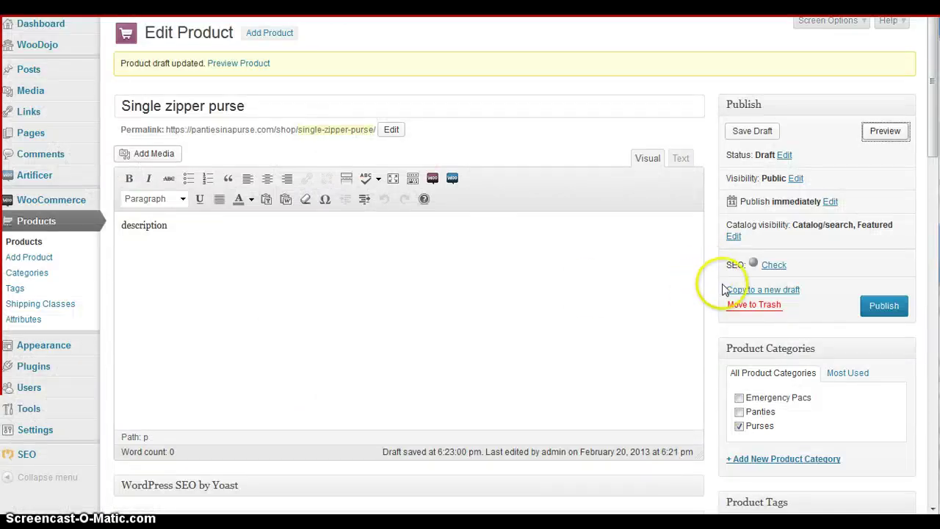
Step: Hide the Emergency Pac thumbnail in the bundle and preview the product on the storefront
scroll(728, 283, "down", 9)
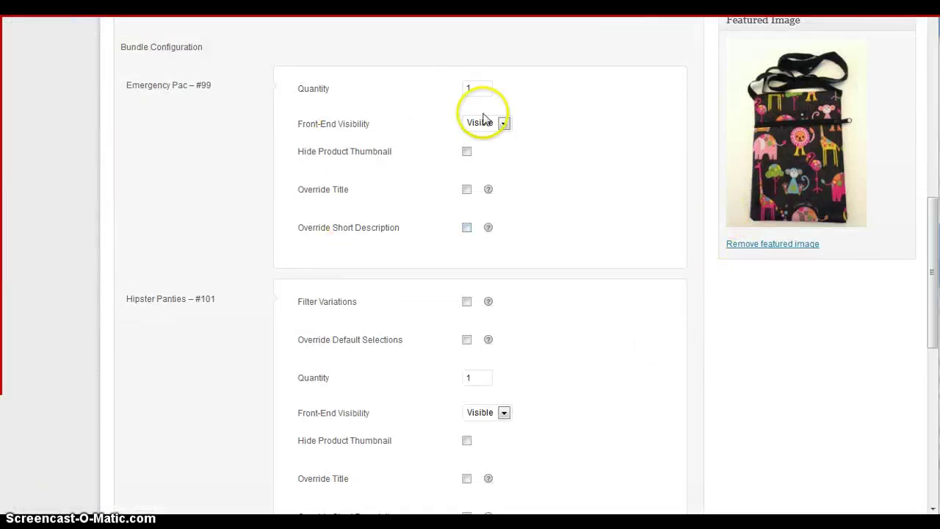
left_click(466, 151)
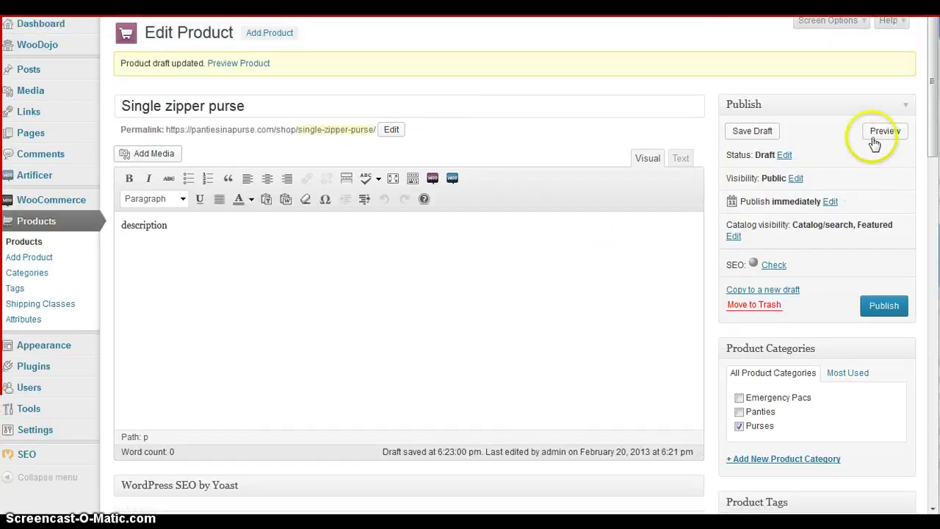
left_click(885, 131)
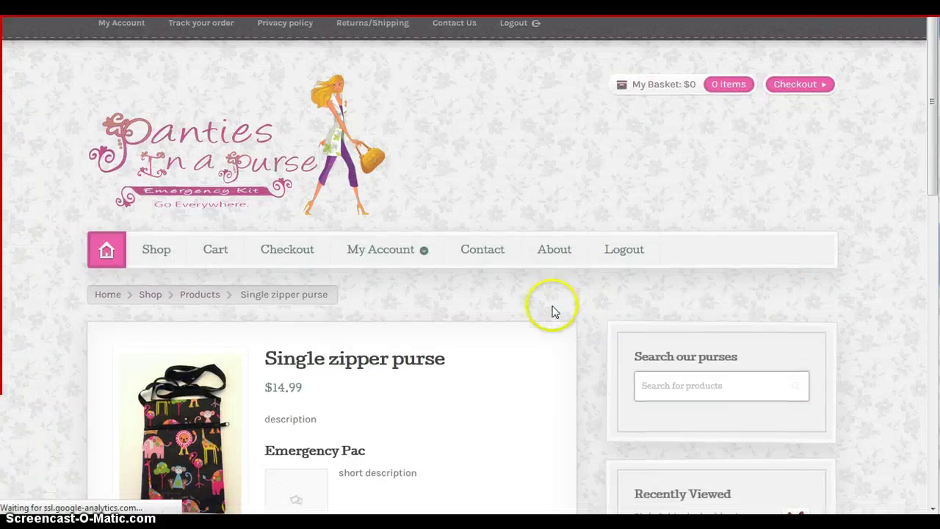
scroll(554, 312, "down", 1)
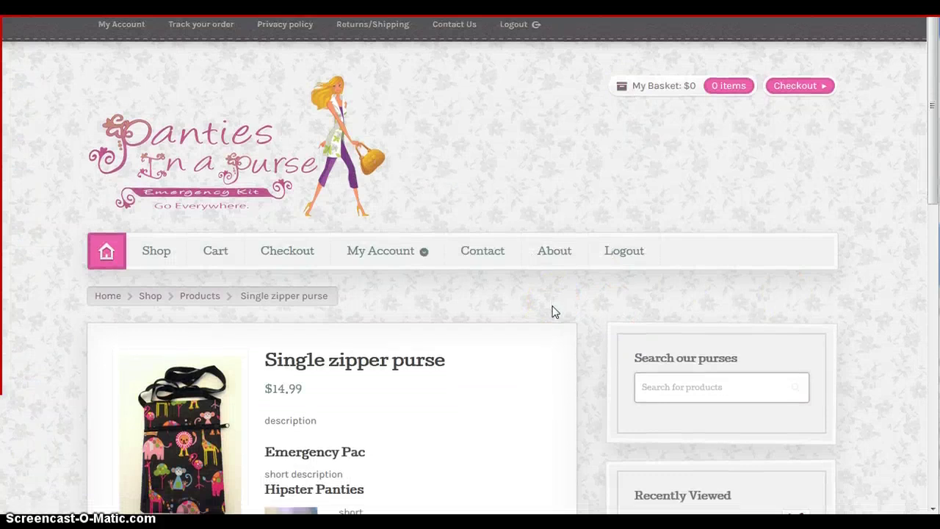
scroll(470, 269, "down", 1)
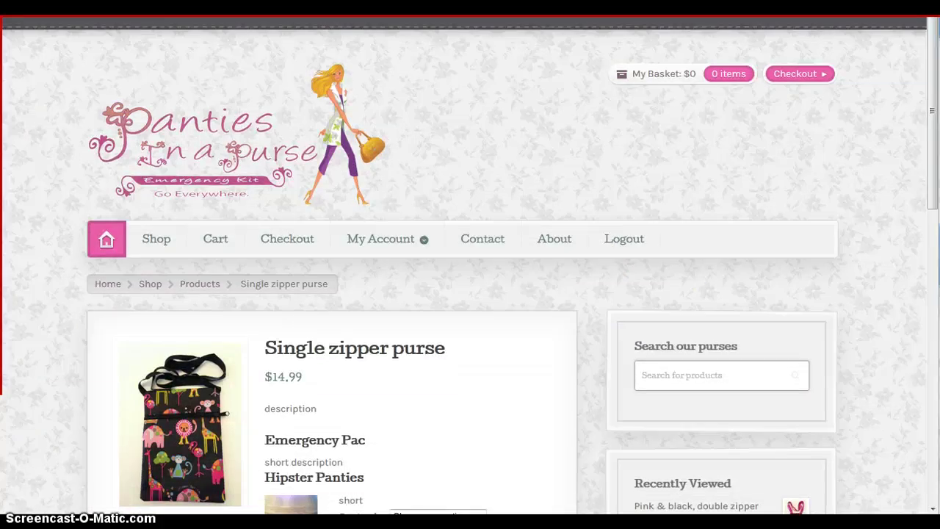
scroll(536, 319, "down", 5)
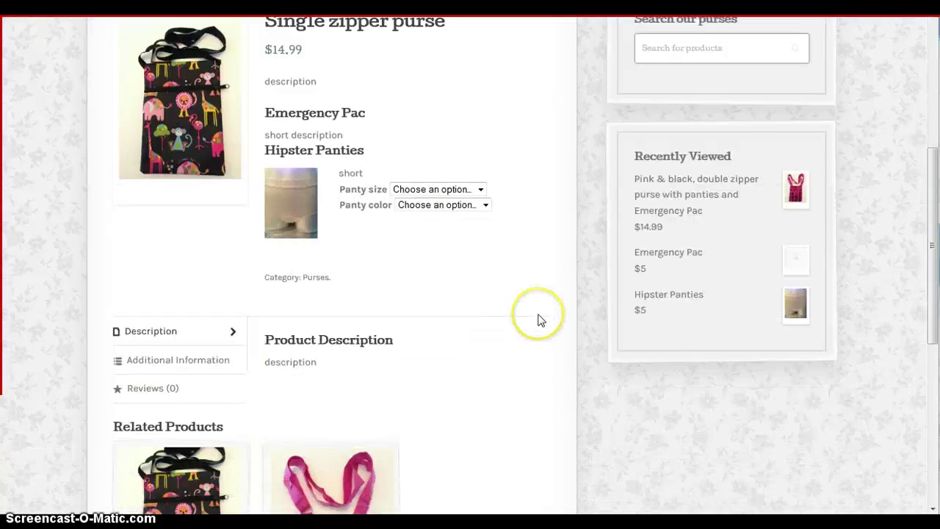
scroll(537, 318, "up", 1)
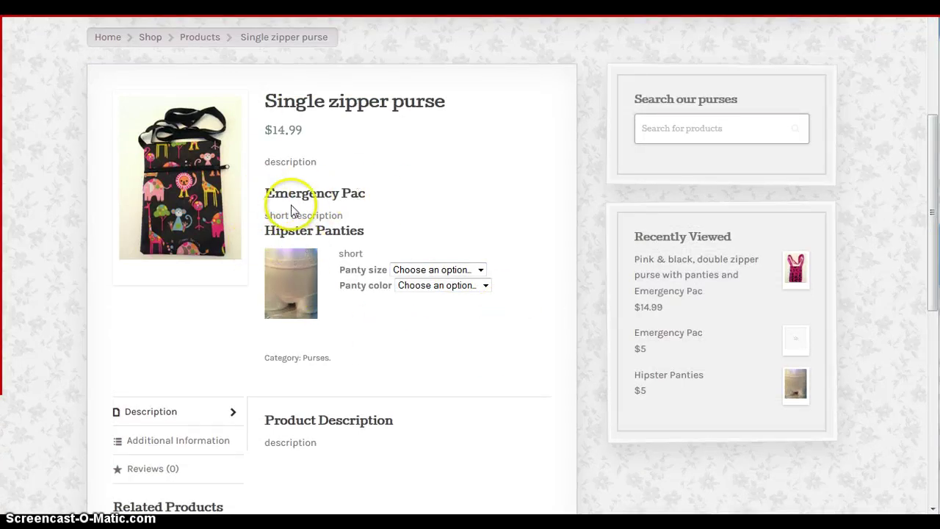
scroll(555, 342, "down", 4)
scroll(556, 342, "up", 4)
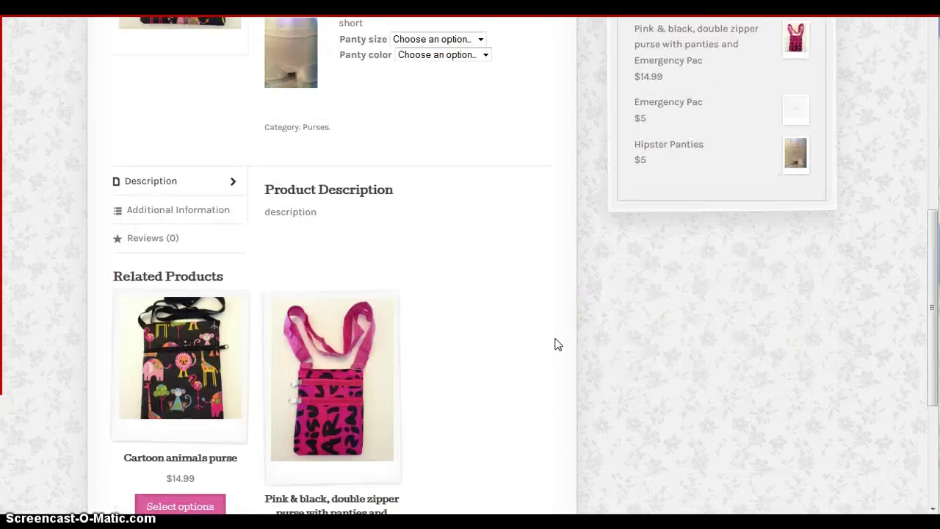
Step: In the preview, pick panty size 6 and Pearl beige, then close the preview tab
left_click(473, 271)
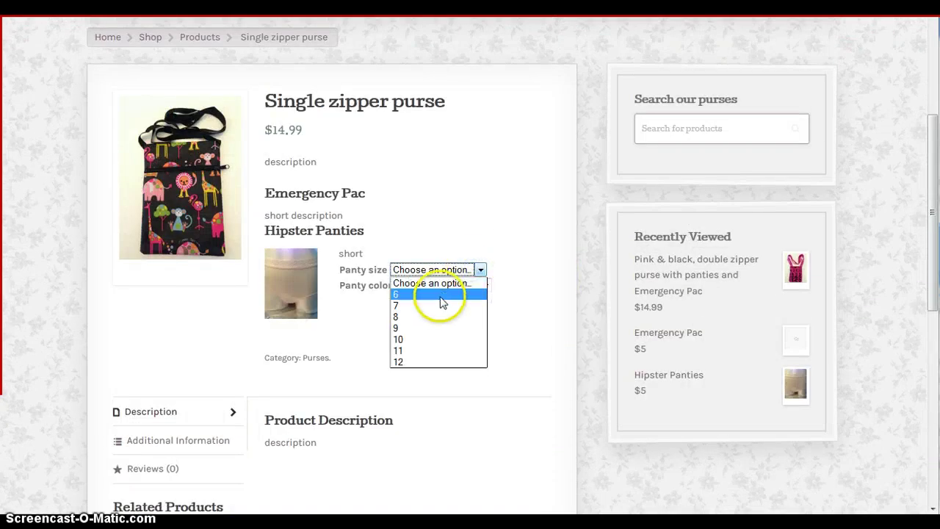
left_click(441, 294)
left_click(441, 285)
left_click(441, 310)
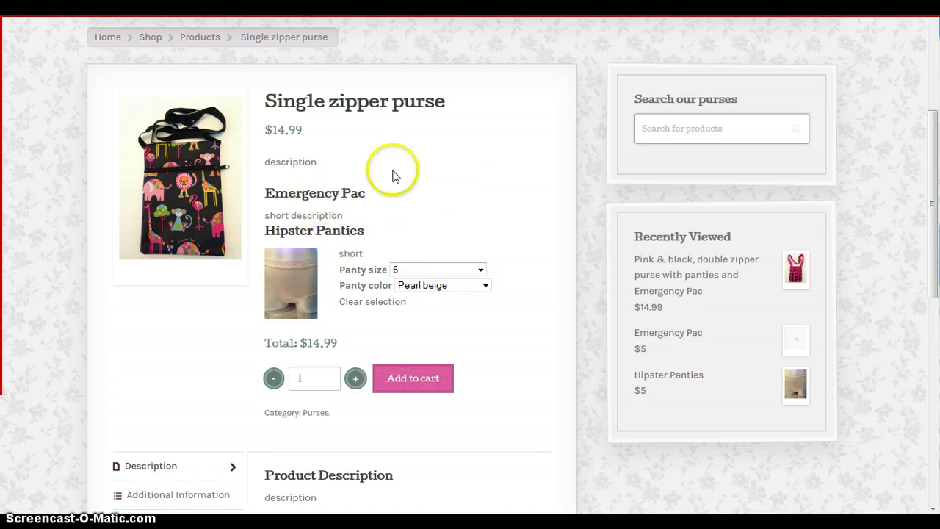
scroll(569, 391, "up", 3)
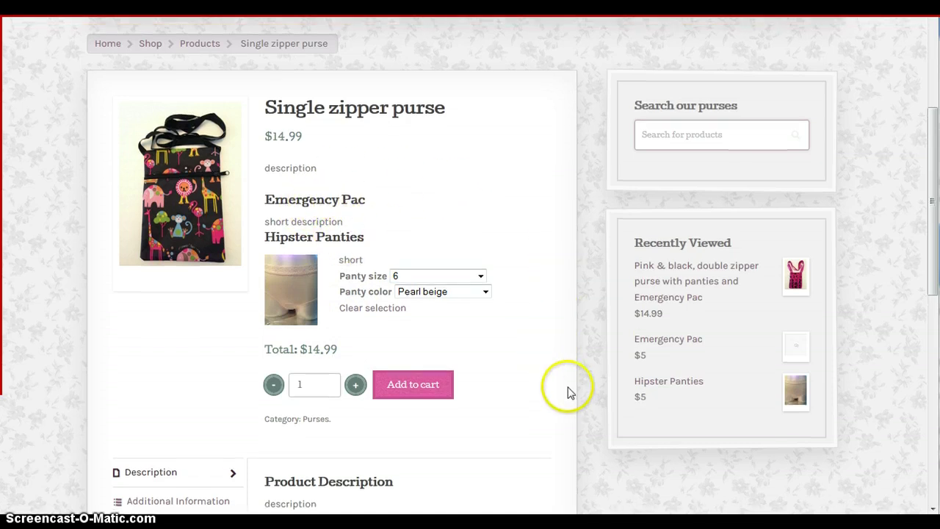
key("ctrl+w")
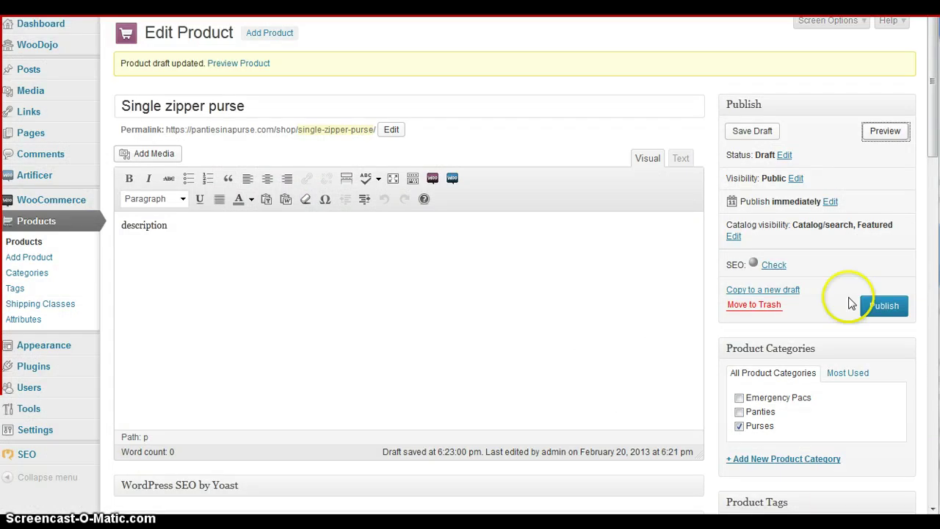
Step: Publish the Single zipper purse bundle so it is live in the store
left_click(891, 312)
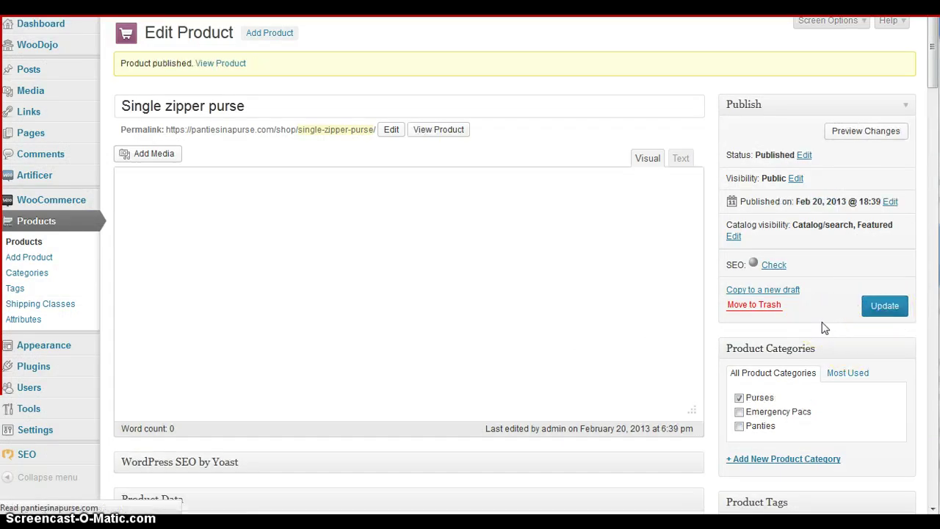
left_click(828, 314)
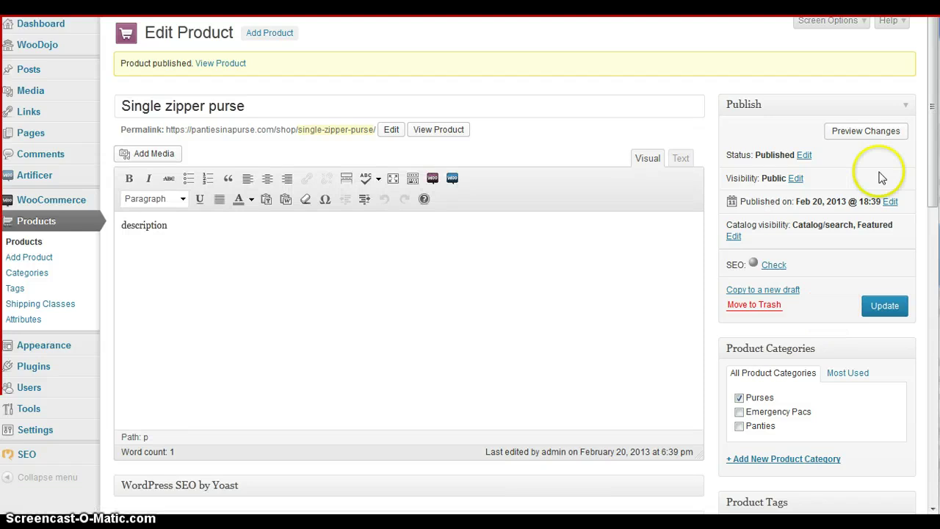